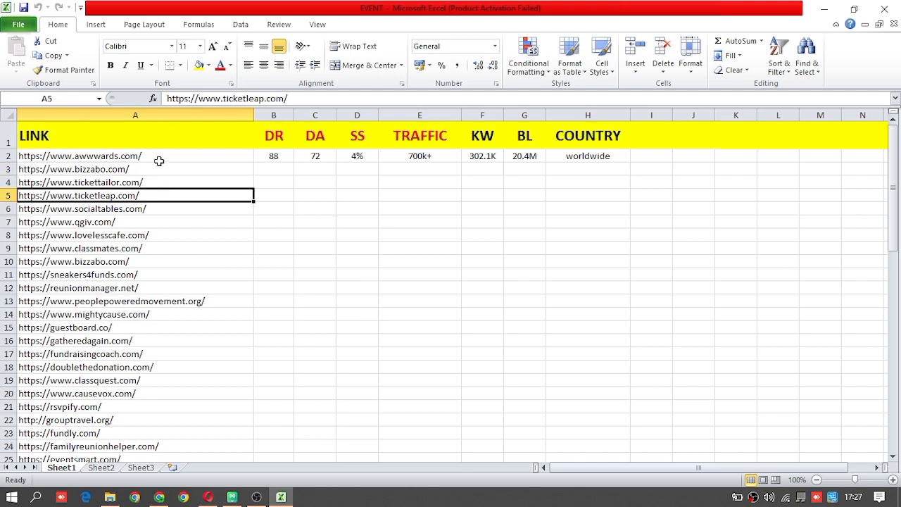
Step: Review the website links in column A and the DR, DA, SS and TRAFFIC headings with the first site's DR value
{"action": "left_click_drag", "start_coordinate": [159, 161], "coordinate": [171, 404]}
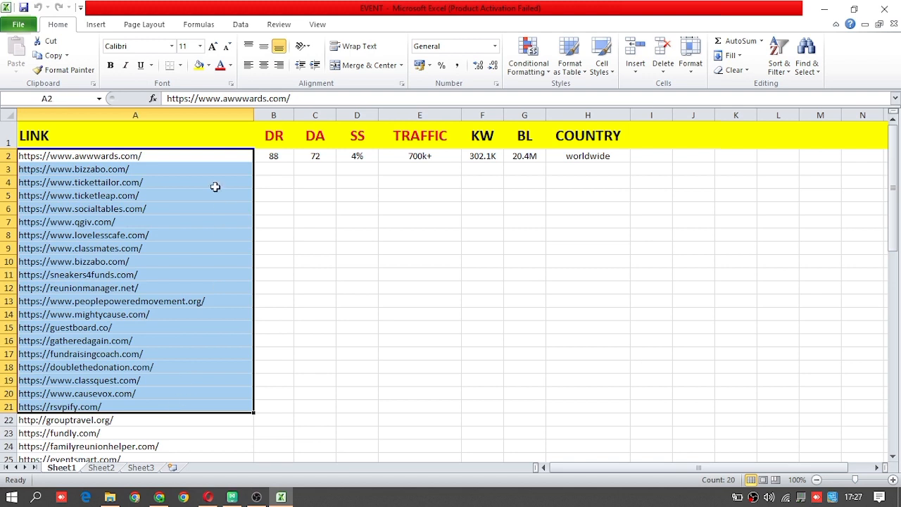
{"action": "left_click", "coordinate": [222, 258]}
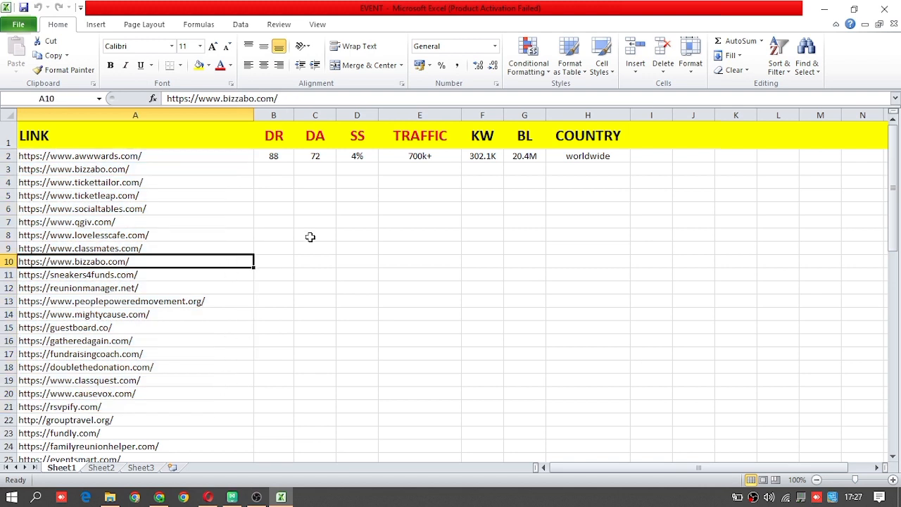
{"action": "left_click", "coordinate": [278, 137]}
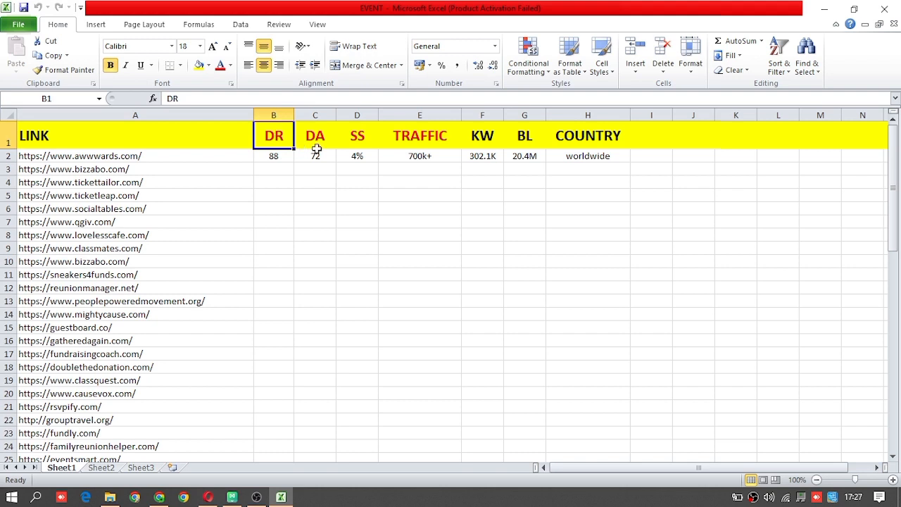
{"action": "left_click", "coordinate": [304, 137]}
{"action": "left_click", "coordinate": [339, 134]}
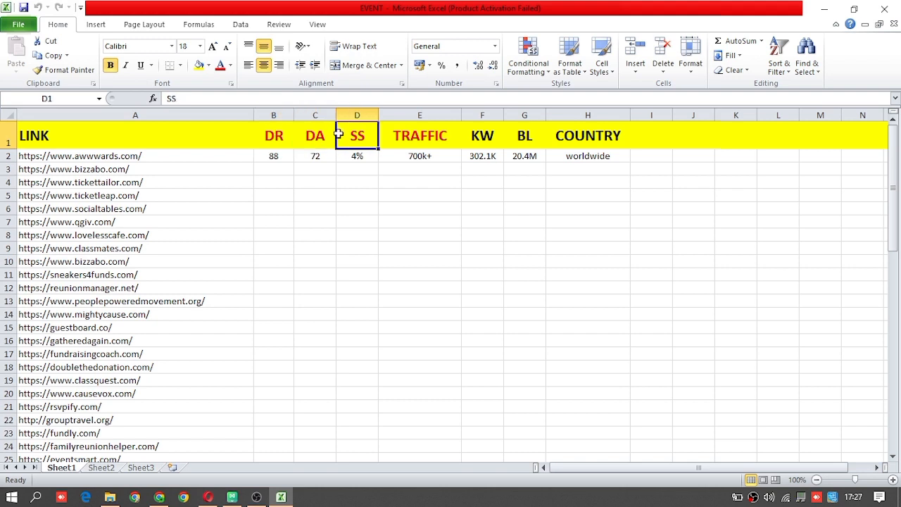
{"action": "left_click", "coordinate": [403, 132]}
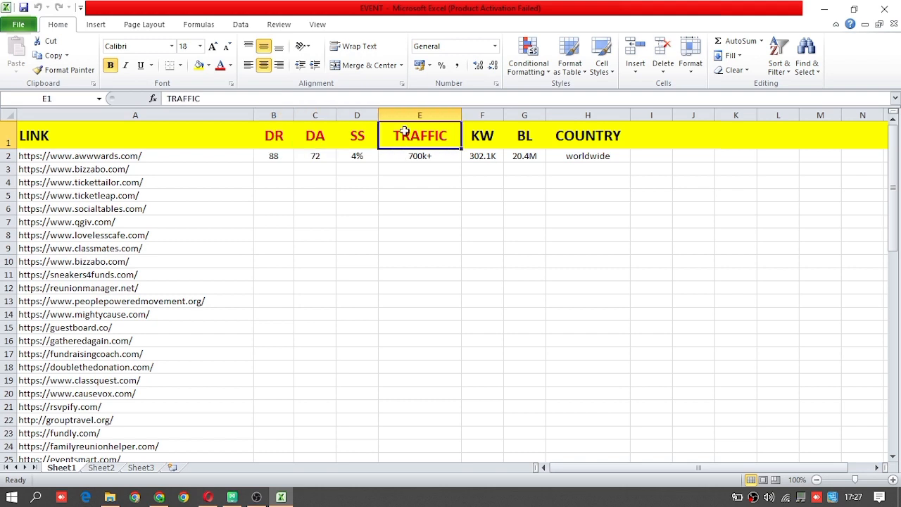
{"action": "left_click", "coordinate": [317, 126]}
{"action": "left_click", "coordinate": [267, 125]}
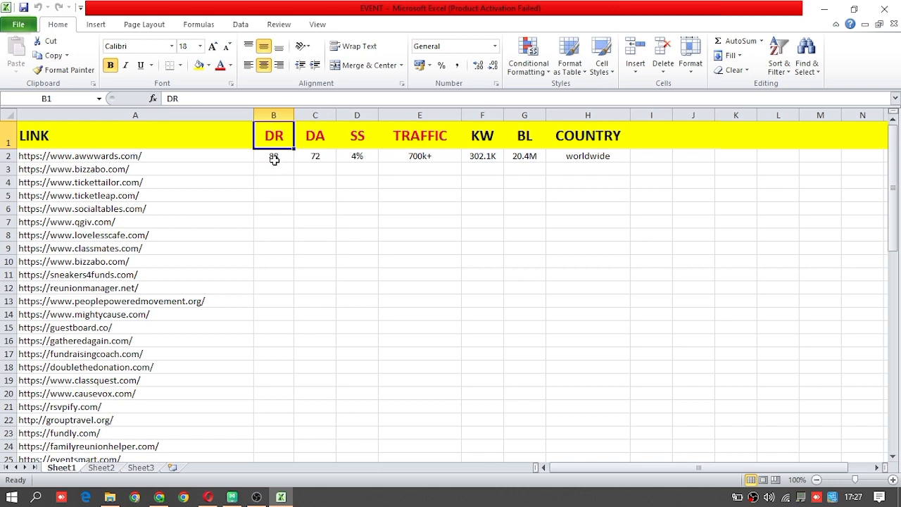
{"action": "left_click", "coordinate": [274, 158]}
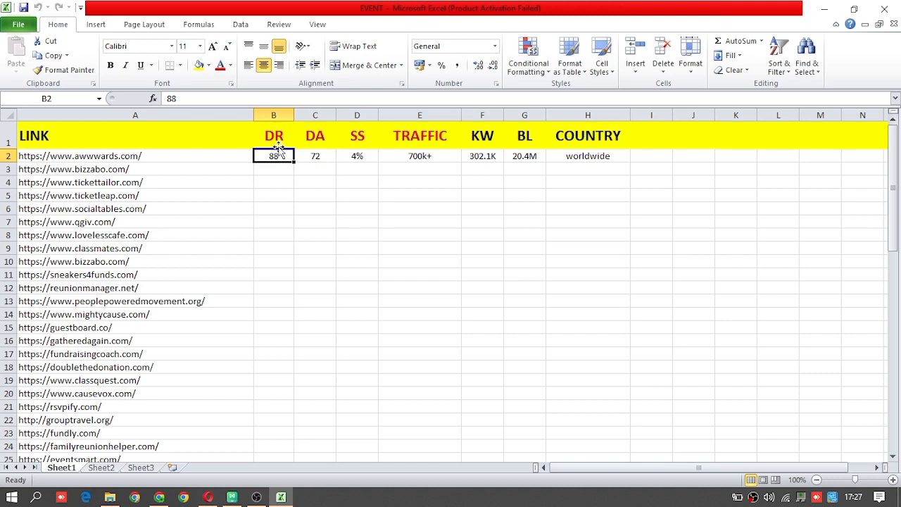
{"action": "left_click", "coordinate": [305, 211]}
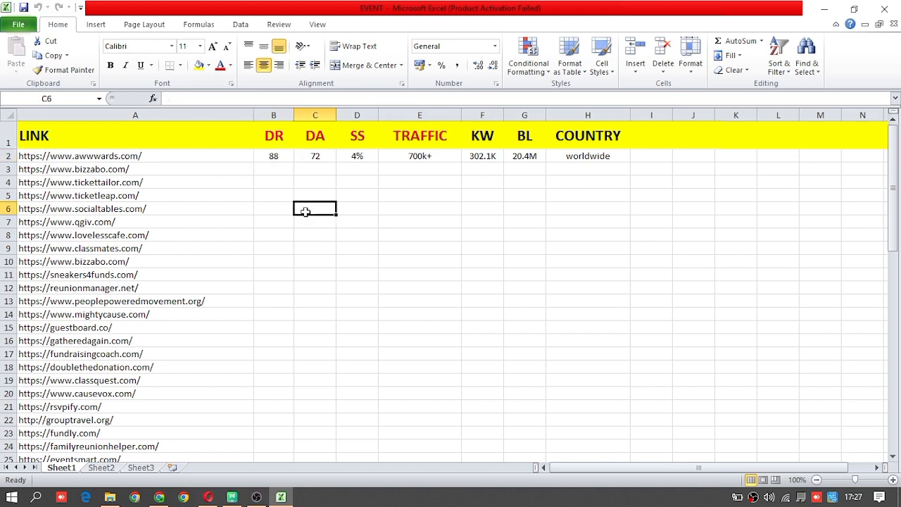
{"action": "left_click", "coordinate": [279, 157]}
{"action": "left_click", "coordinate": [278, 129]}
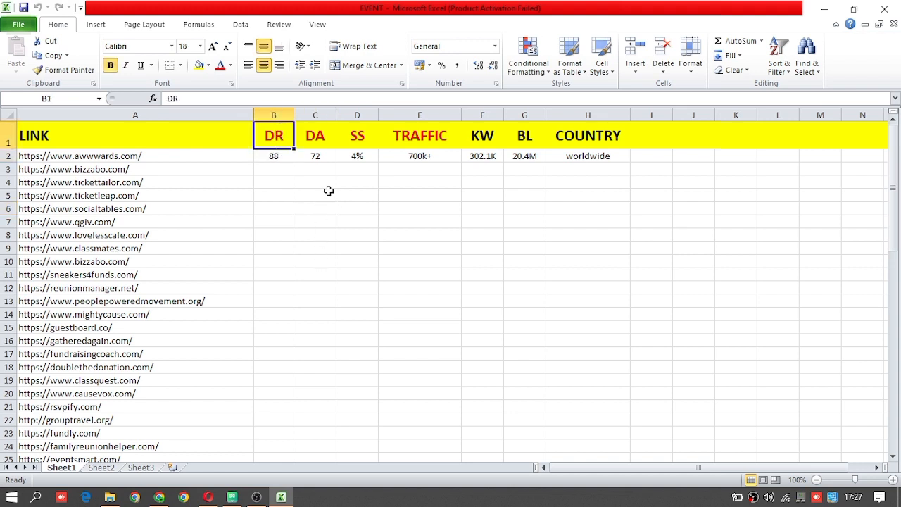
Step: Enter 25+ as both the DR and DA values for bizzabo.com in row 3
{"action": "left_click", "coordinate": [276, 161]}
{"action": "left_click", "coordinate": [275, 166]}
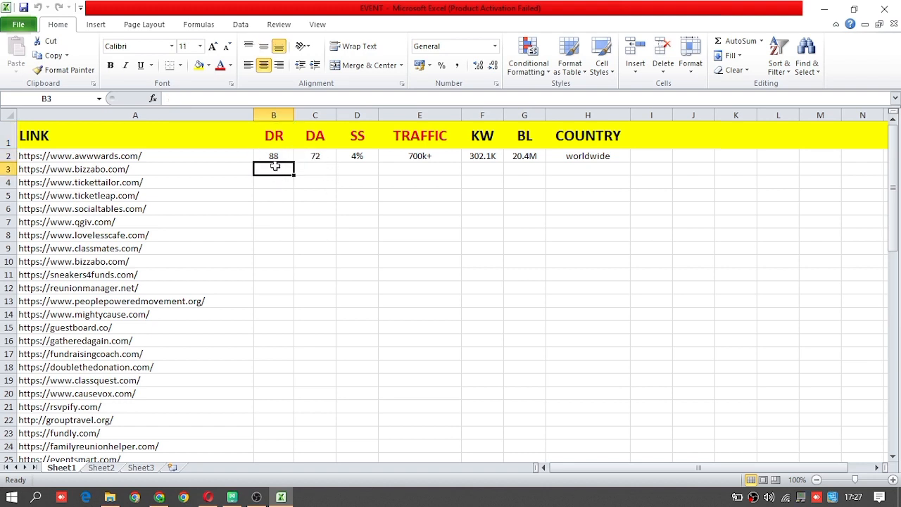
{"action": "type", "text": "25+"}
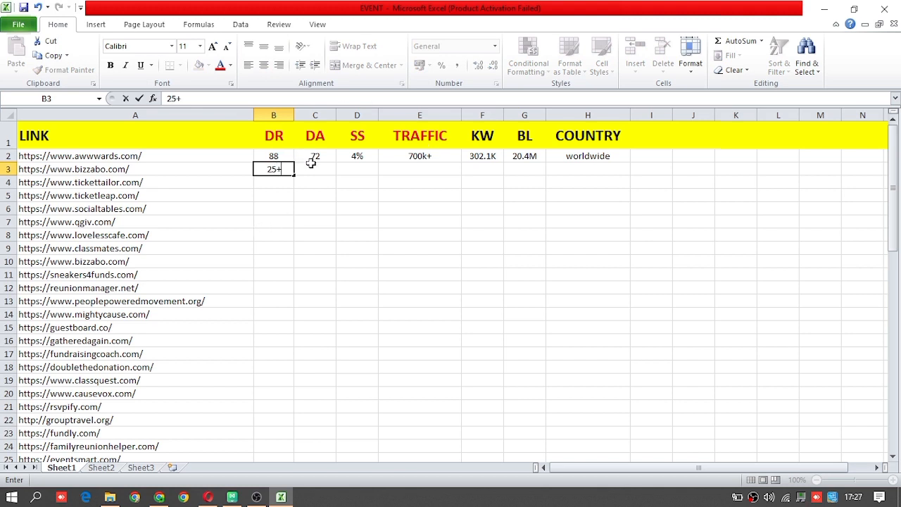
{"action": "left_click", "coordinate": [315, 169]}
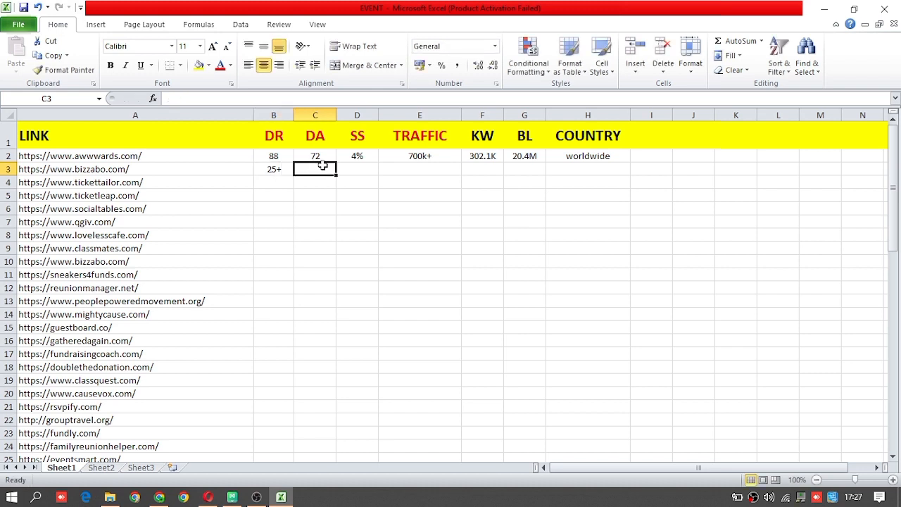
{"action": "type", "text": "25"}
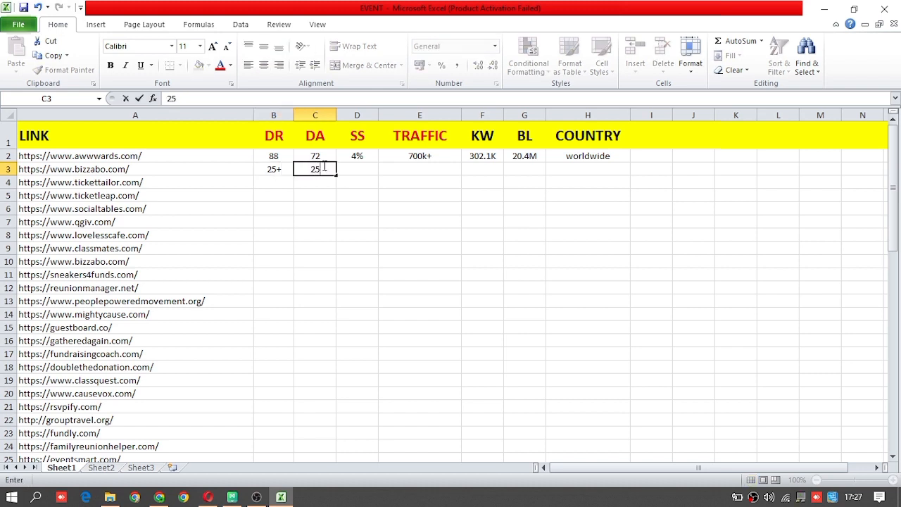
{"action": "type", "text": "+"}
Step: Enter 5- as the SS value for bizzabo.com in cell D3
{"action": "left_click", "coordinate": [358, 172]}
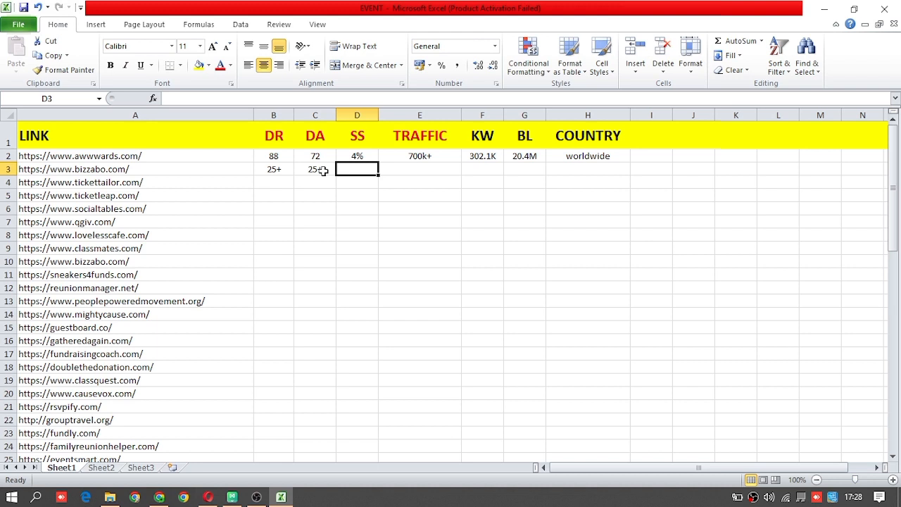
{"action": "type", "text": "5"}
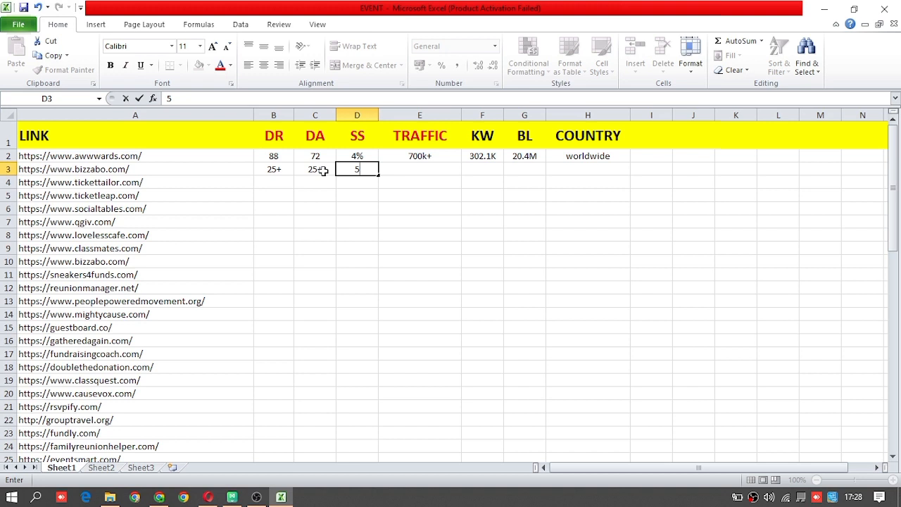
{"action": "type", "text": "-"}
{"action": "left_click", "coordinate": [322, 171]}
{"action": "left_click", "coordinate": [348, 175]}
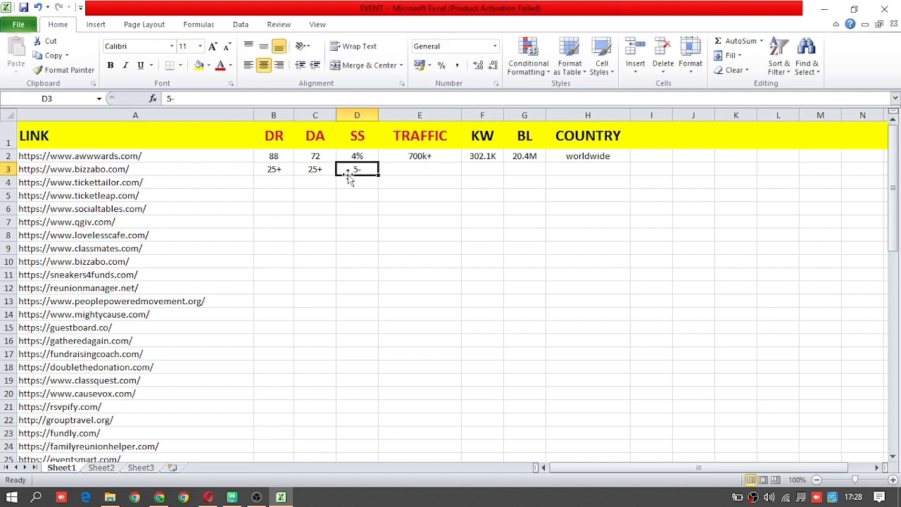
Step: Compare the DR, DA and SS values of awwwards.com in row 2 with the thresholds in row 3
{"action": "left_click", "coordinate": [317, 171]}
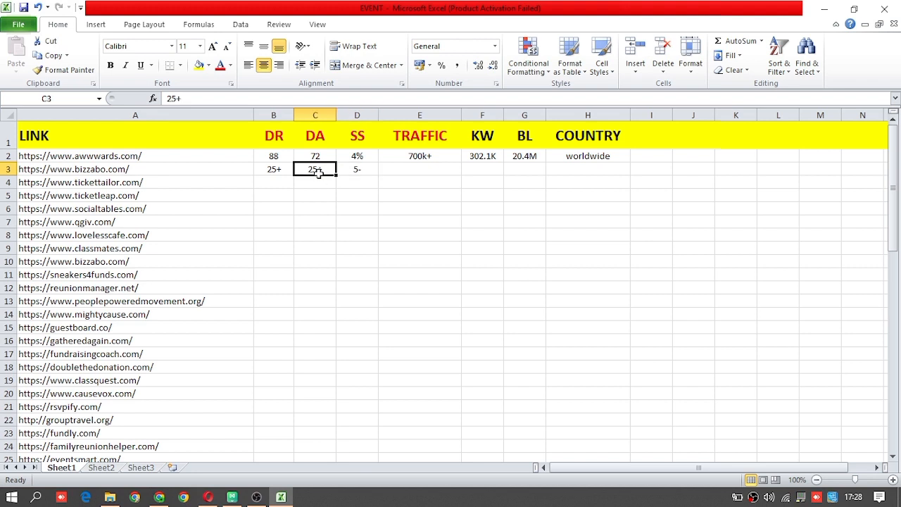
{"action": "left_click", "coordinate": [289, 179]}
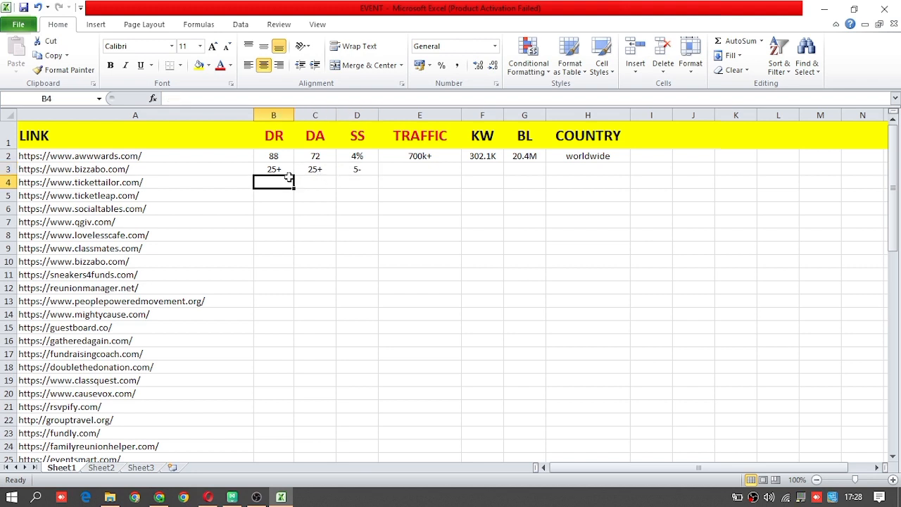
{"action": "left_click", "coordinate": [362, 155]}
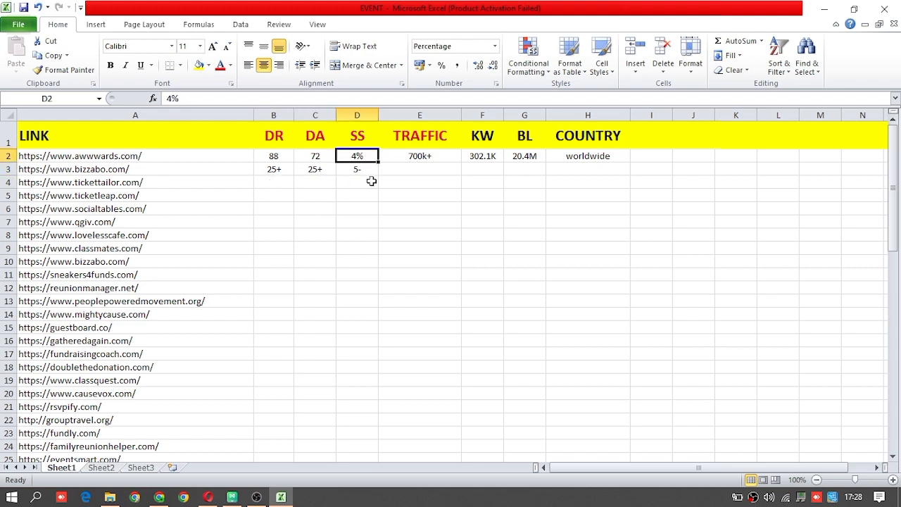
{"action": "left_click", "coordinate": [362, 170]}
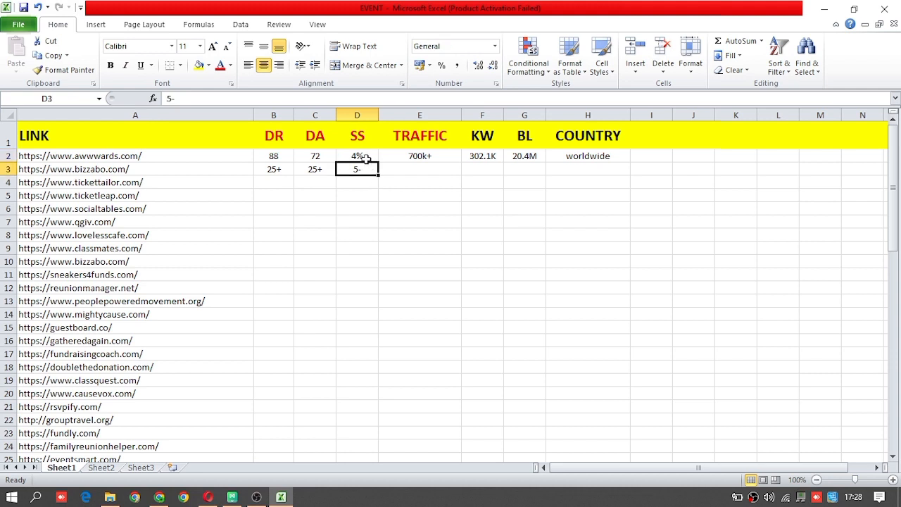
{"action": "left_click", "coordinate": [364, 157]}
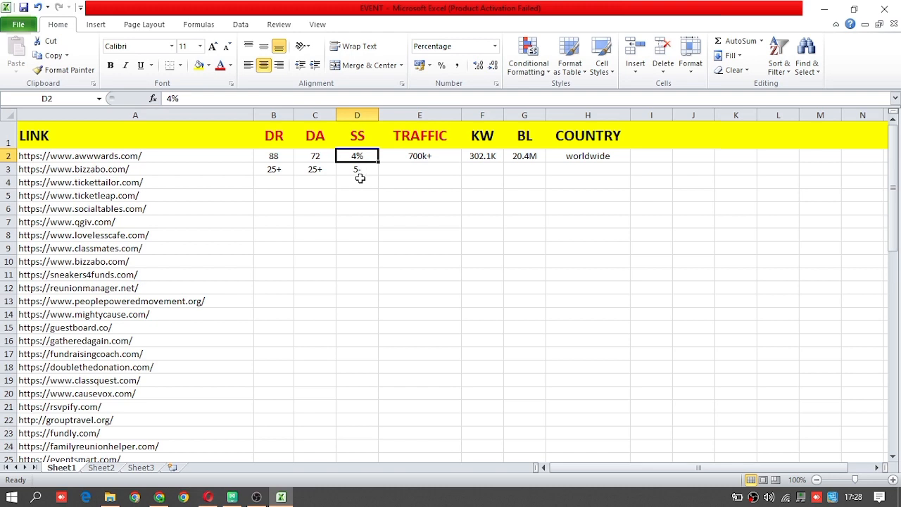
{"action": "left_click", "coordinate": [361, 169]}
{"action": "left_click", "coordinate": [319, 158]}
{"action": "left_click", "coordinate": [278, 156]}
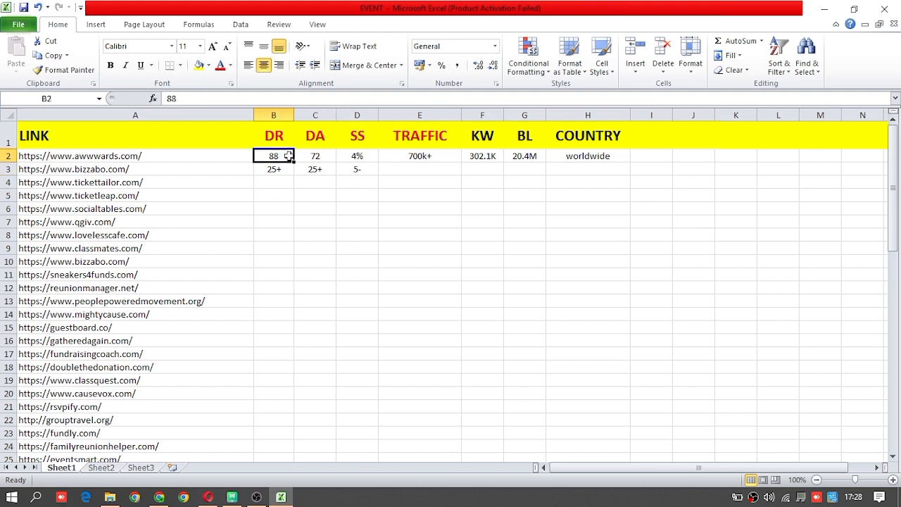
Step: Enter 1000+ as the TRAFFIC value for bizzabo.com in cell E3
{"action": "left_click", "coordinate": [414, 159]}
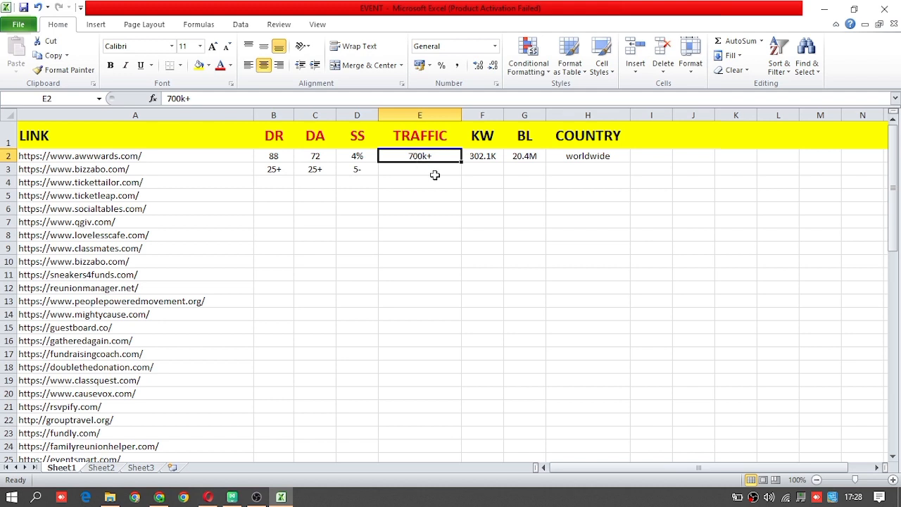
{"action": "left_click", "coordinate": [413, 144]}
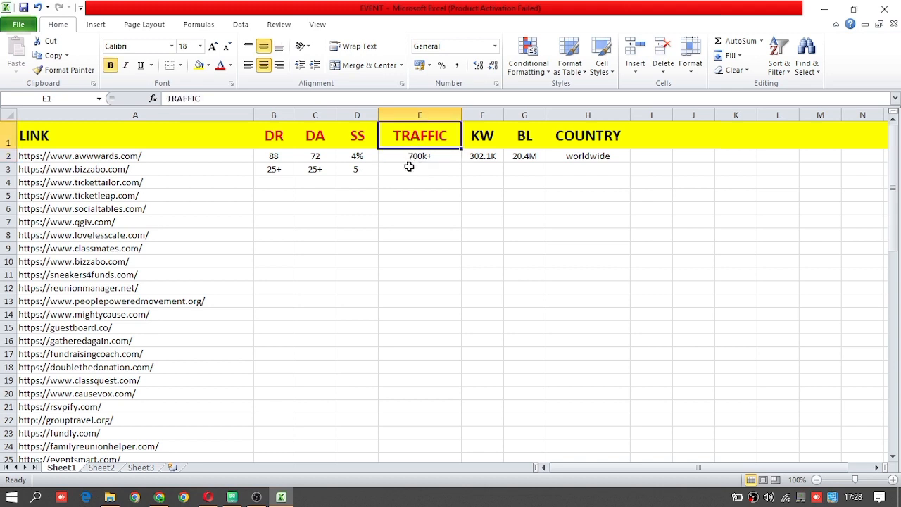
{"action": "left_click", "coordinate": [409, 166]}
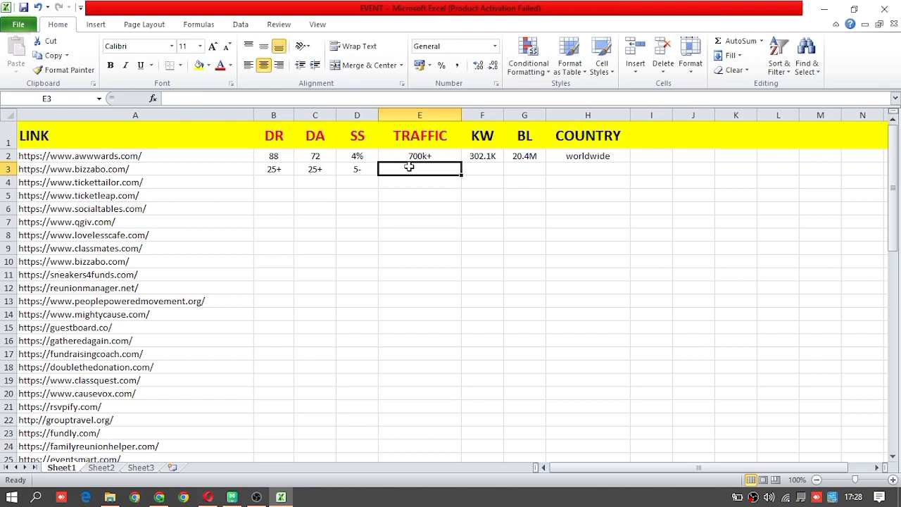
{"action": "type", "text": "1000"}
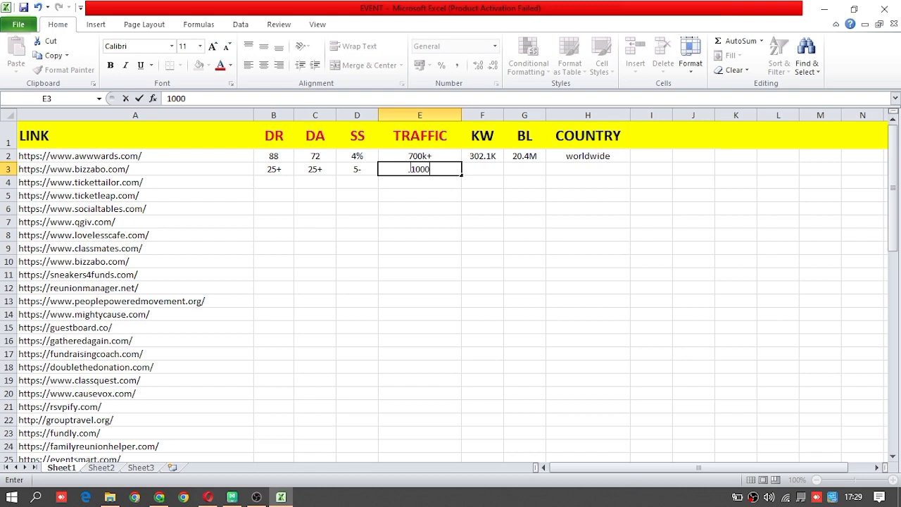
{"action": "type", "text": "+"}
{"action": "left_click", "coordinate": [446, 205]}
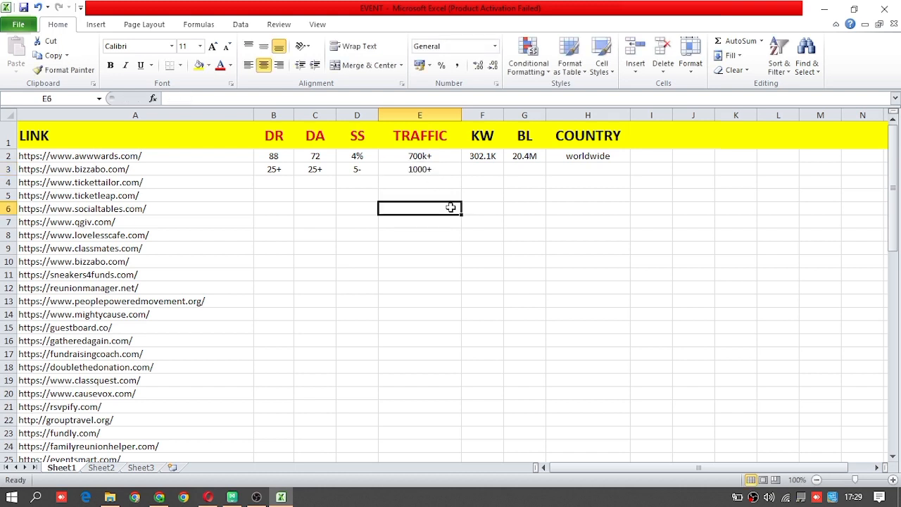
Step: Review the criteria across row 3 and the KW, BL and COUNTRY columns with the first site's values
{"action": "left_click_drag", "start_coordinate": [446, 169], "coordinate": [274, 179]}
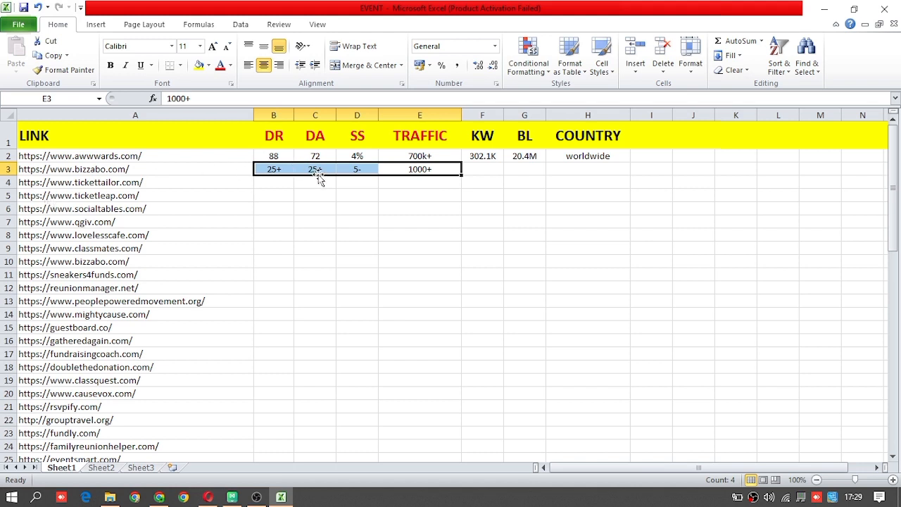
{"action": "left_click", "coordinate": [370, 185]}
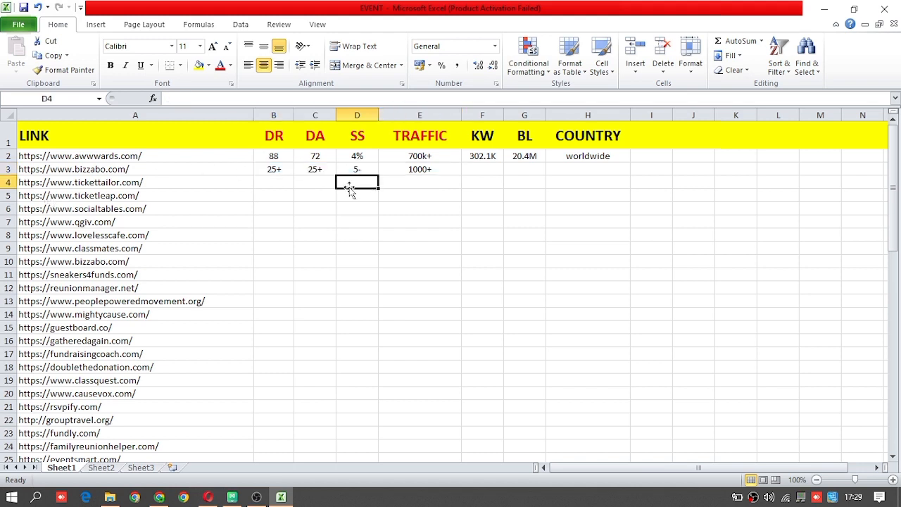
{"action": "left_click", "coordinate": [4, 169]}
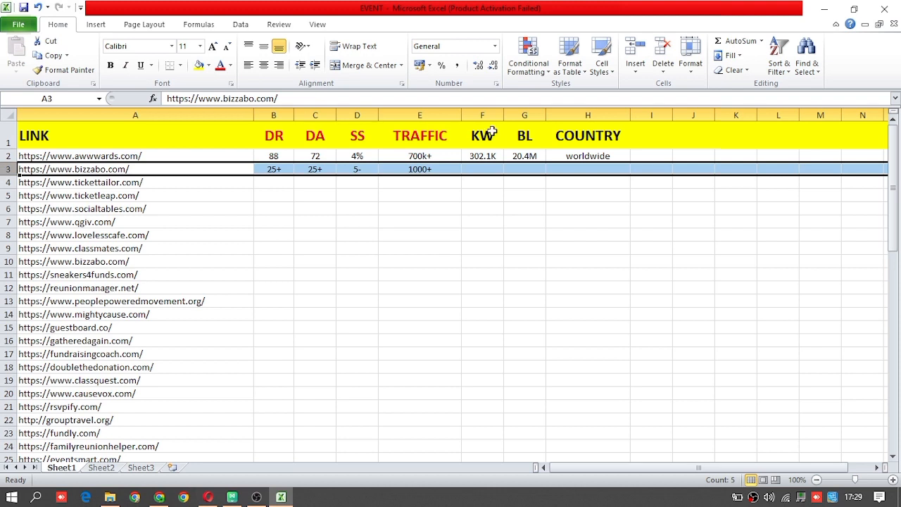
{"action": "left_click", "coordinate": [541, 183]}
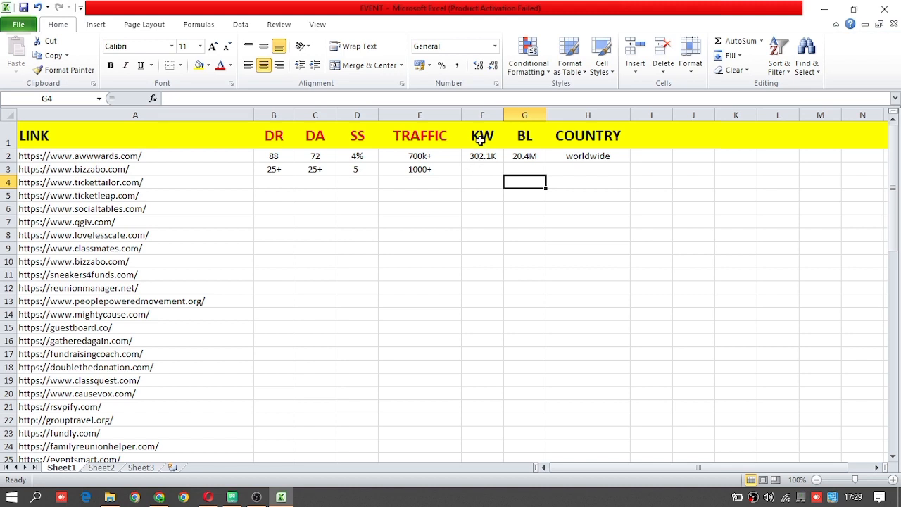
{"action": "left_click_drag", "start_coordinate": [481, 140], "coordinate": [676, 170]}
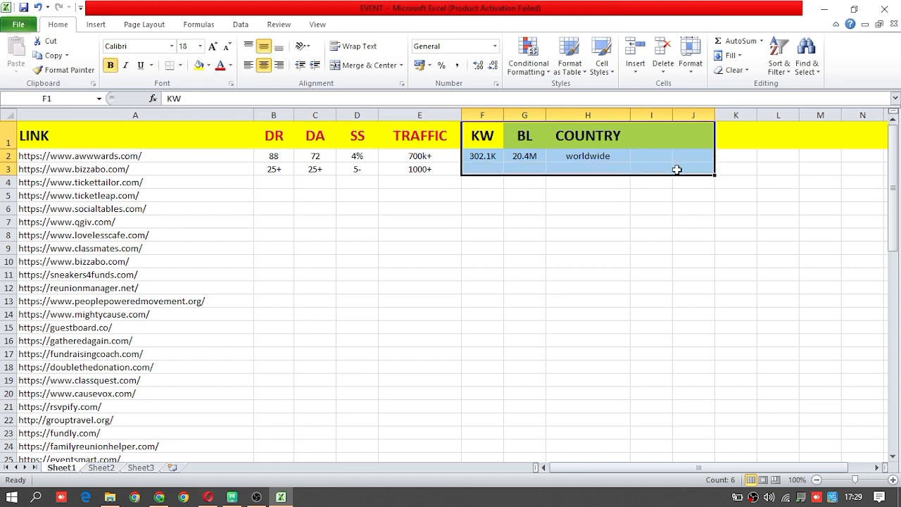
{"action": "left_click", "coordinate": [479, 196]}
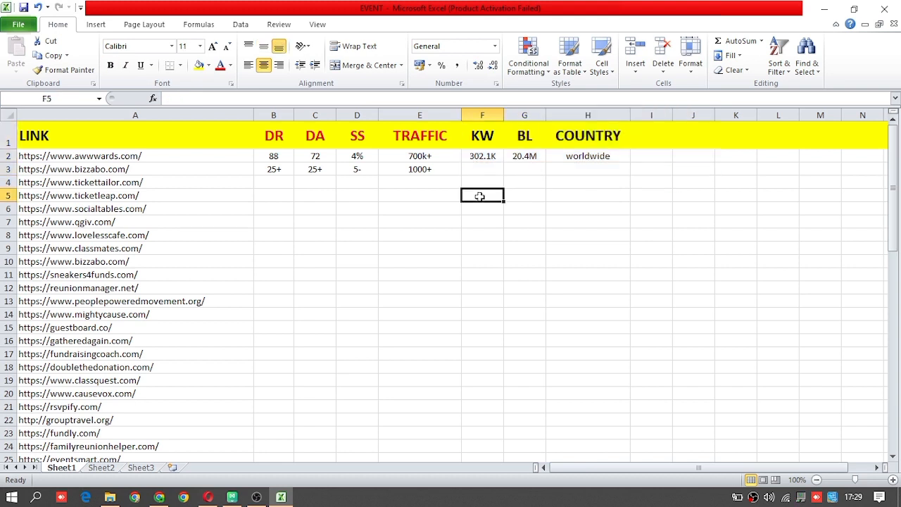
{"action": "left_click", "coordinate": [477, 156]}
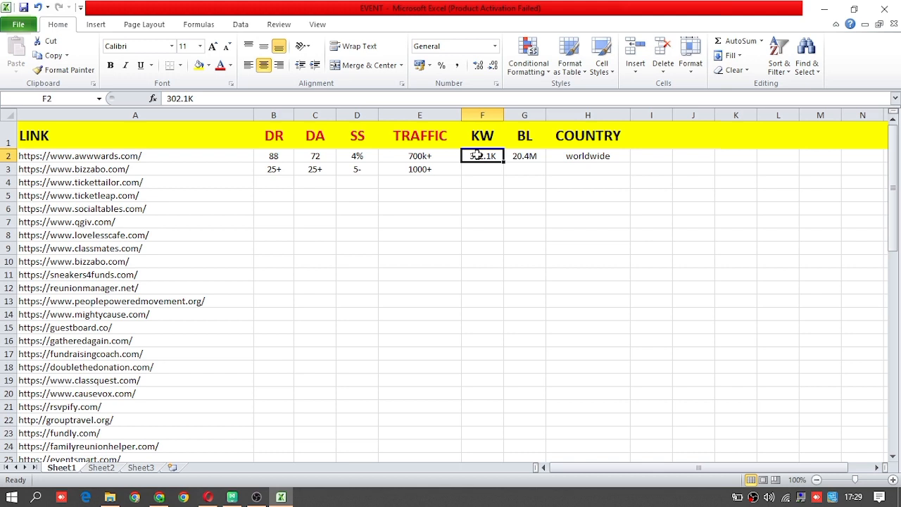
{"action": "scroll", "coordinate": [477, 156], "scroll_direction": "down", "scroll_amount": 1}
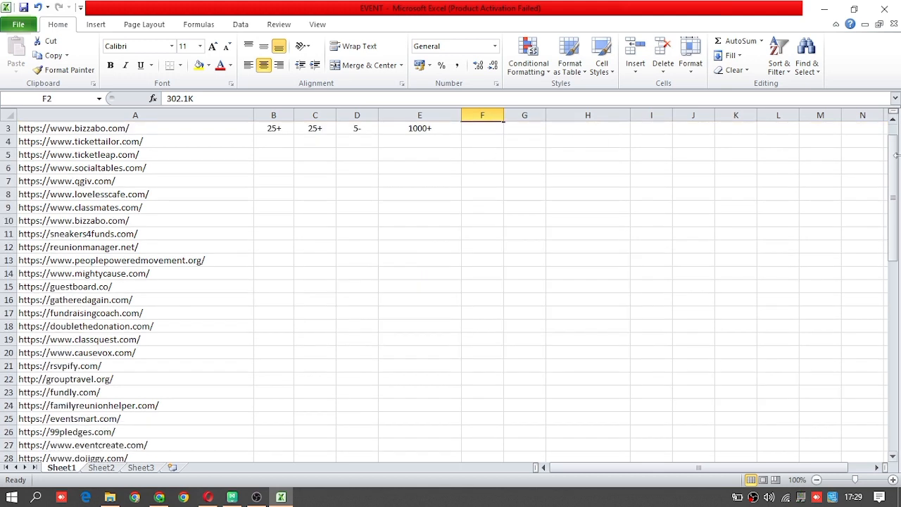
Step: Review the DA and TRAFFIC thresholds in row 3 and the KW, BL and COUNTRY entries for awwwards.com in row 2
{"action": "left_click_drag", "start_coordinate": [896, 160], "coordinate": [891, 138]}
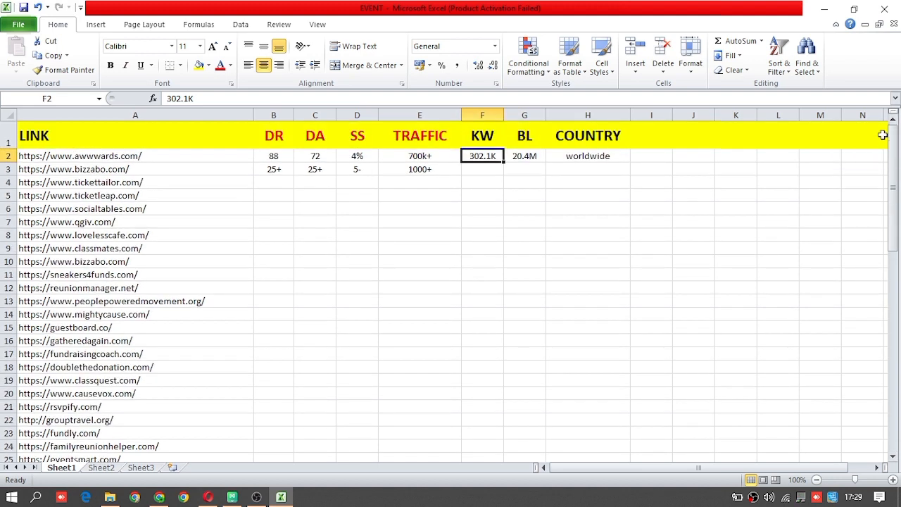
{"action": "left_click", "coordinate": [405, 169]}
{"action": "left_click", "coordinate": [320, 169]}
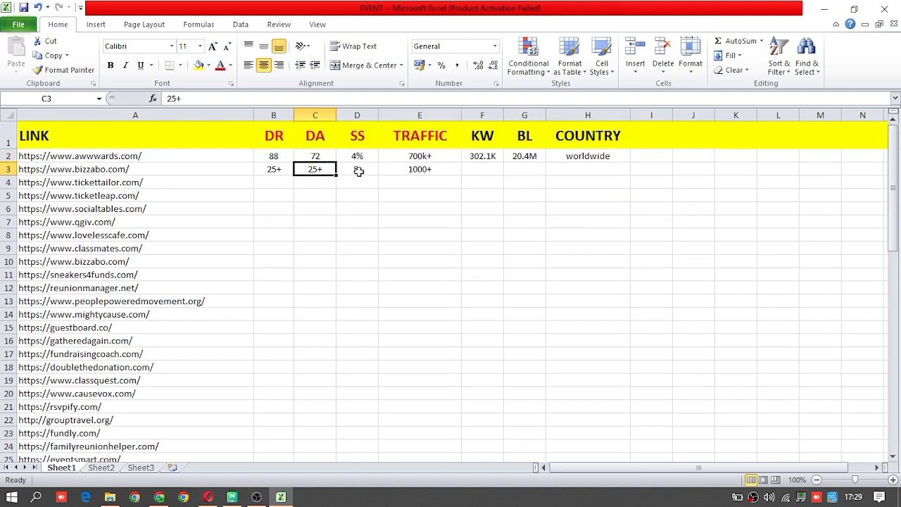
{"action": "left_click", "coordinate": [484, 137]}
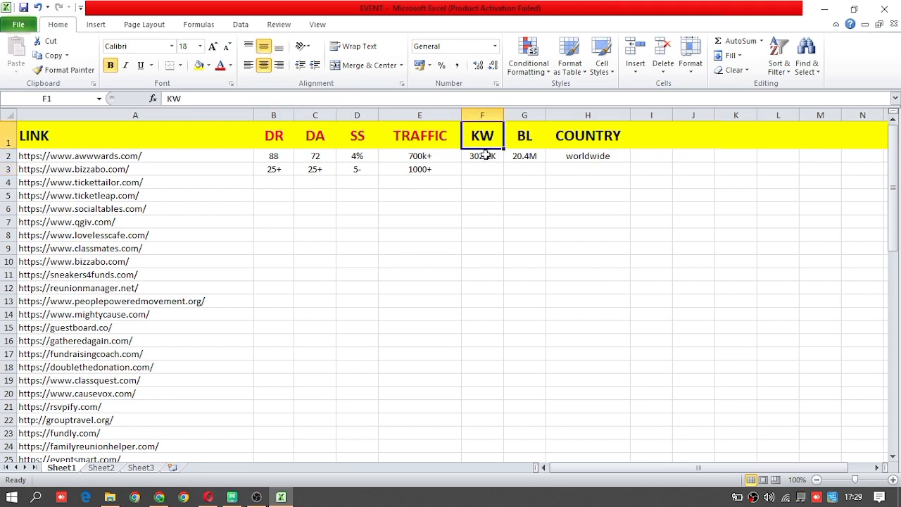
{"action": "left_click", "coordinate": [494, 156]}
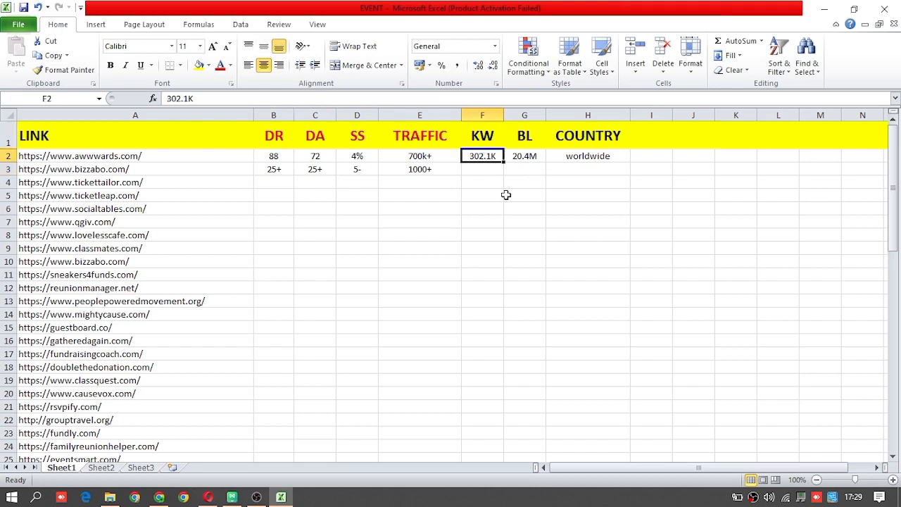
{"action": "left_click", "coordinate": [530, 144]}
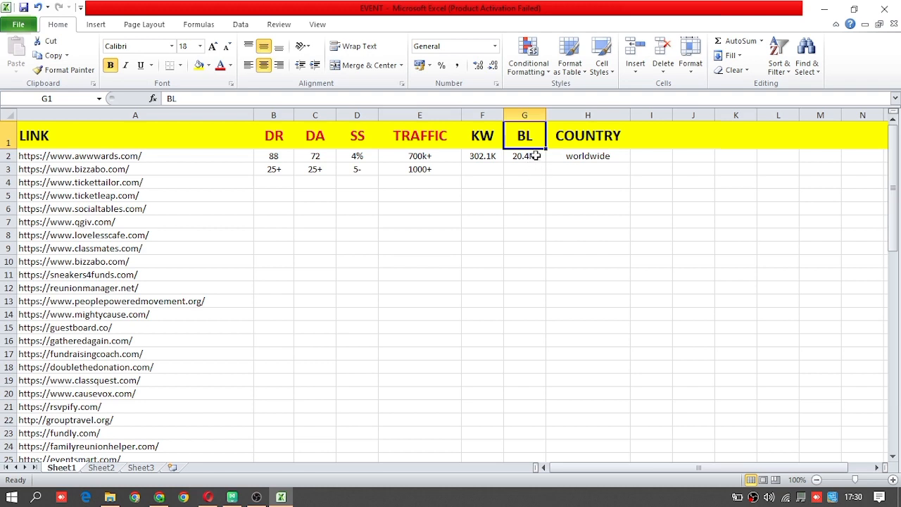
{"action": "left_click", "coordinate": [535, 155]}
{"action": "left_click", "coordinate": [598, 152]}
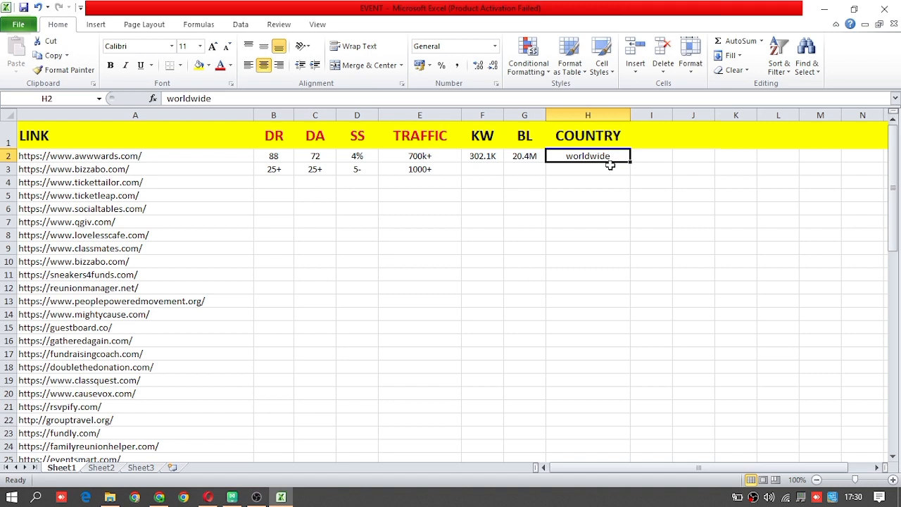
{"action": "left_click", "coordinate": [600, 192]}
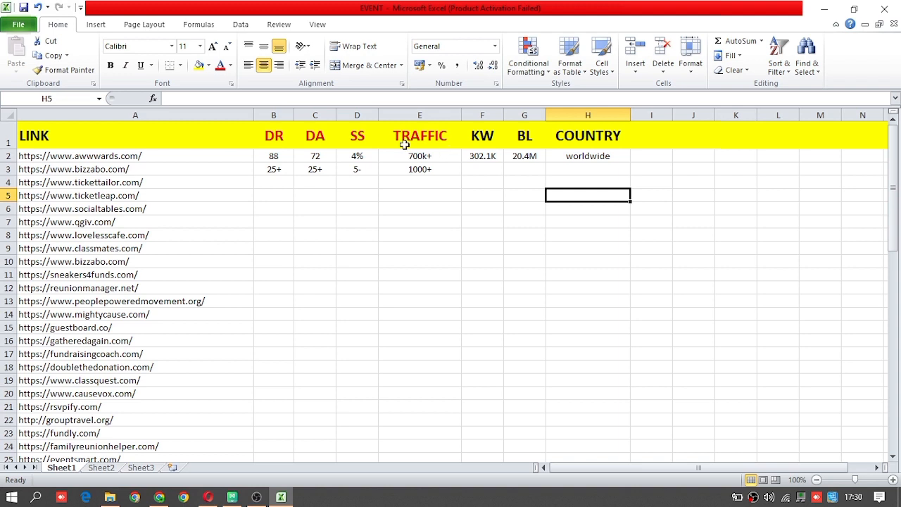
Step: Examine the column headings from LINK through COUNTRY together with the sample entries in rows 2 and 3
{"action": "left_click_drag", "start_coordinate": [262, 141], "coordinate": [593, 169]}
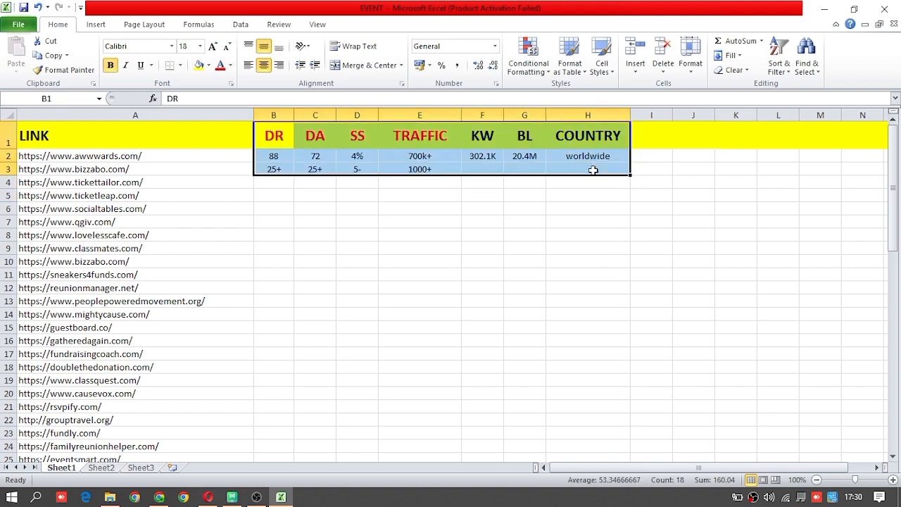
{"action": "left_click", "coordinate": [81, 287]}
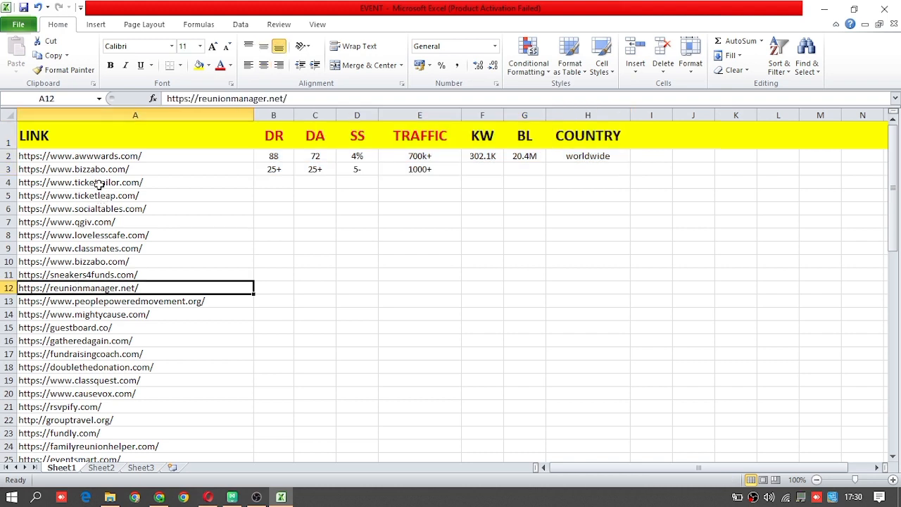
{"action": "left_click_drag", "start_coordinate": [80, 137], "coordinate": [641, 176]}
{"action": "left_click", "coordinate": [122, 147]}
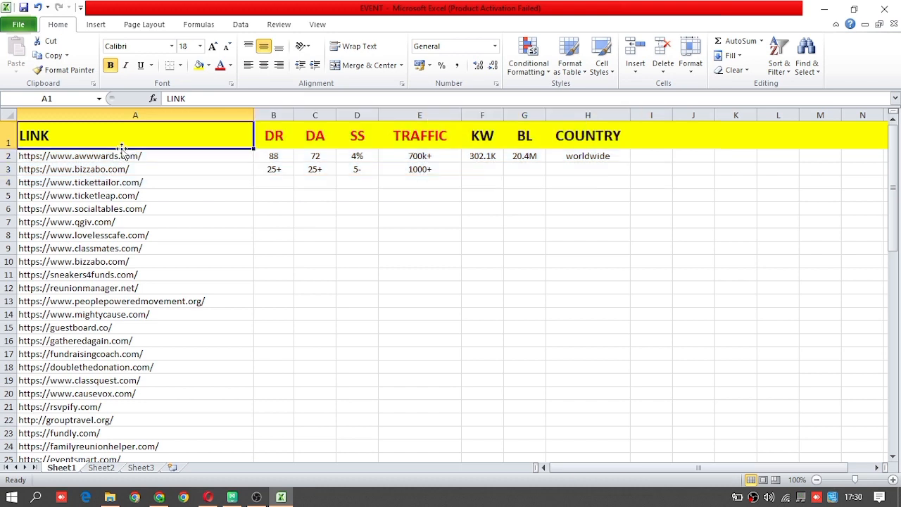
{"action": "left_click", "coordinate": [270, 152]}
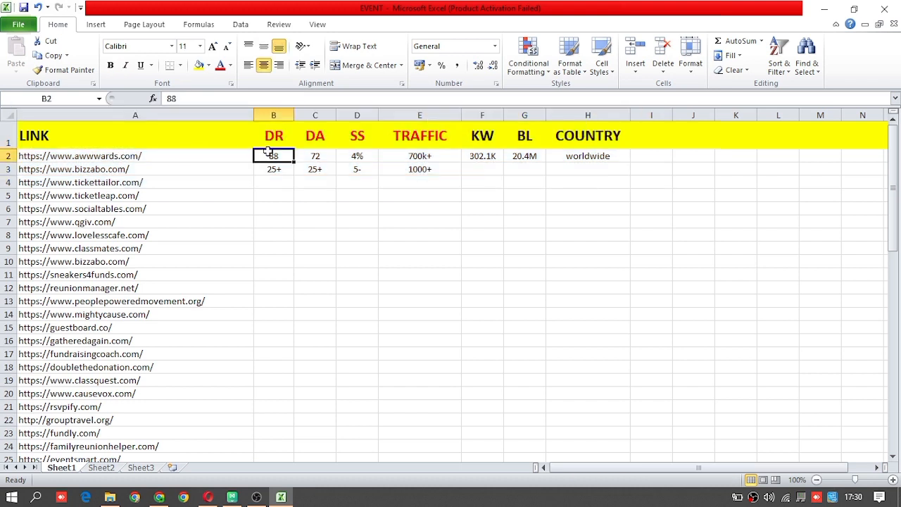
{"action": "left_click_drag", "start_coordinate": [316, 137], "coordinate": [359, 142]}
{"action": "left_click", "coordinate": [359, 141]}
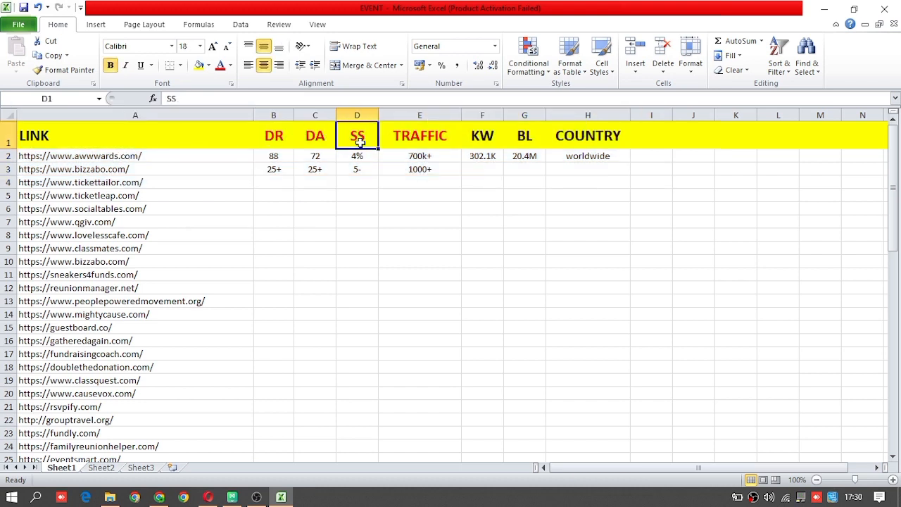
{"action": "left_click_drag", "start_coordinate": [429, 134], "coordinate": [569, 133]}
{"action": "left_click", "coordinate": [493, 141]}
{"action": "left_click", "coordinate": [568, 134]}
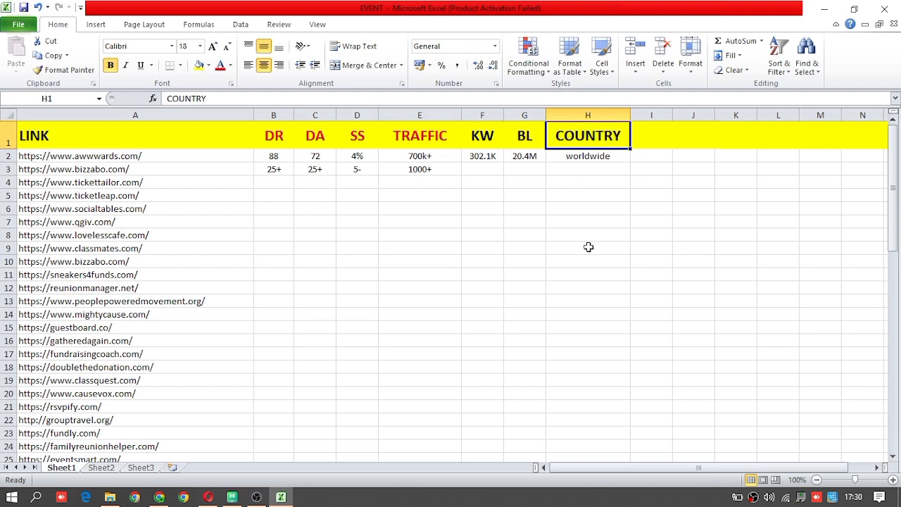
{"action": "left_click", "coordinate": [591, 213]}
{"action": "left_click", "coordinate": [508, 220]}
{"action": "left_click_drag", "start_coordinate": [438, 193], "coordinate": [629, 254]}
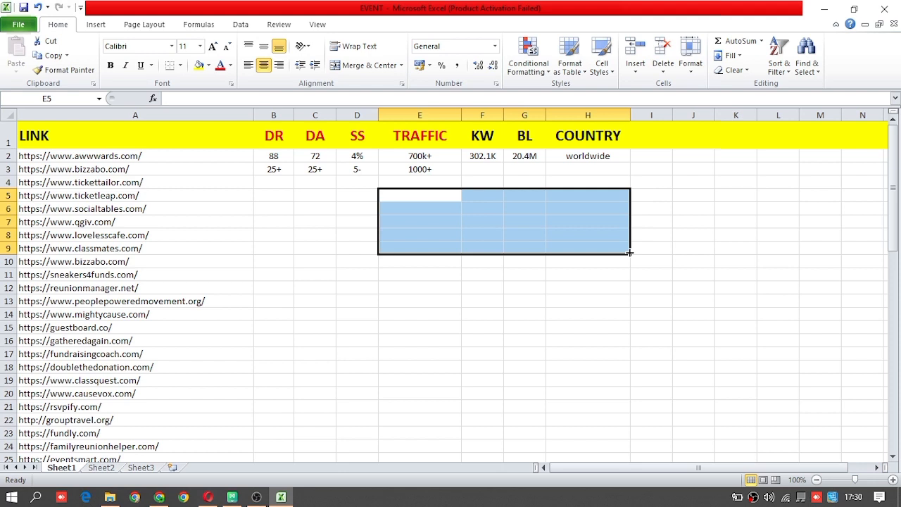
{"action": "left_click", "coordinate": [692, 233]}
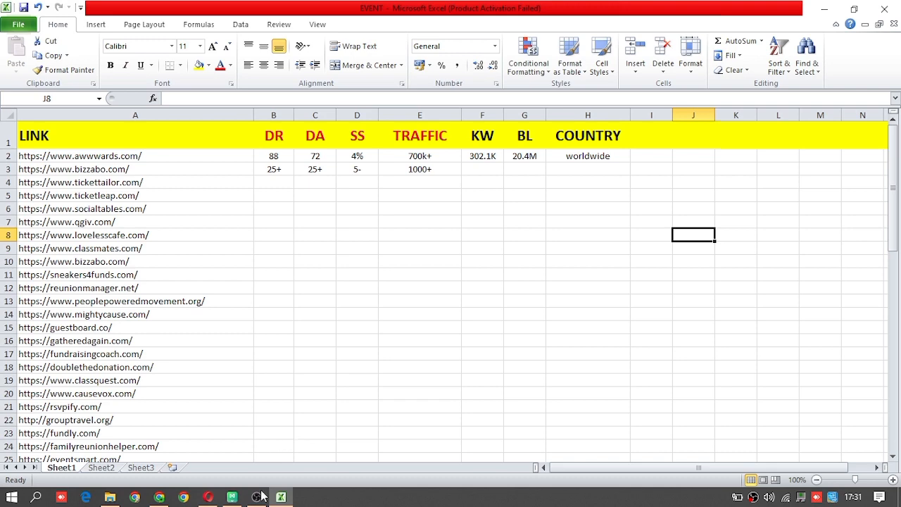
Step: Switch to the mind map application to view the 4 MAIN POINTS diagram
{"action": "left_click", "coordinate": [233, 498]}
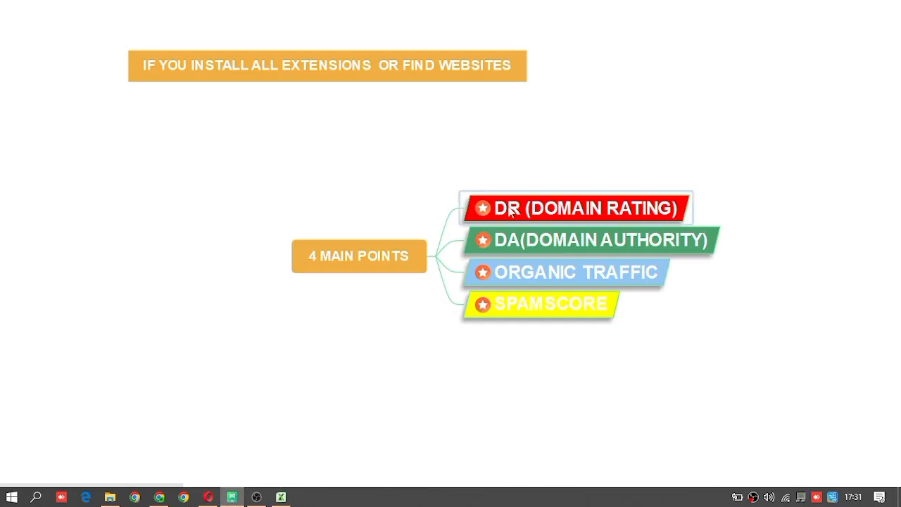